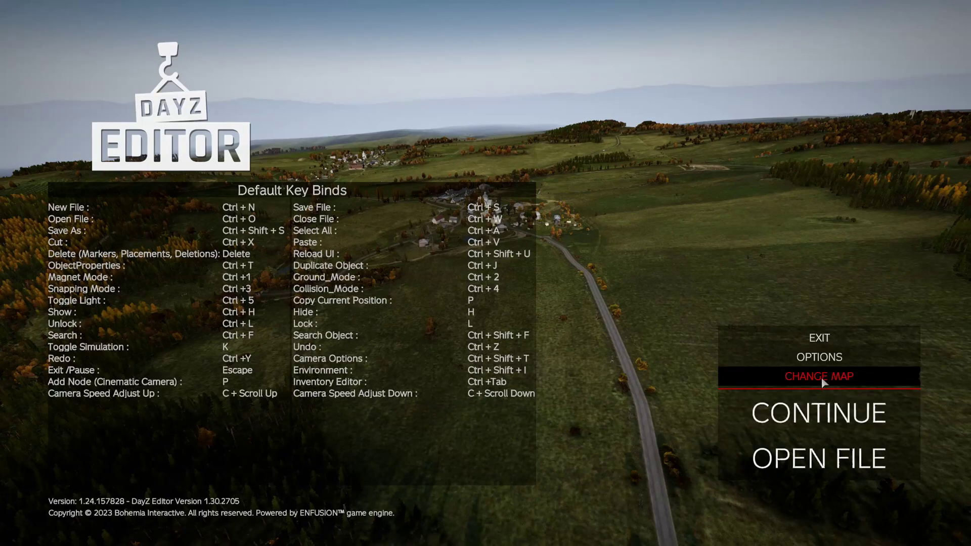
Continue into the map and open the editor's General preferences
left_click(852, 416)
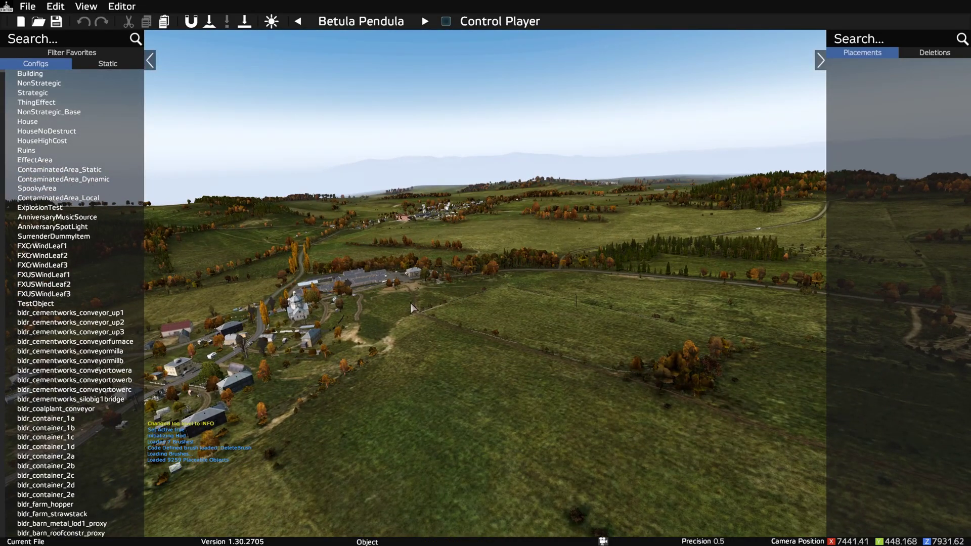
left_click(125, 6)
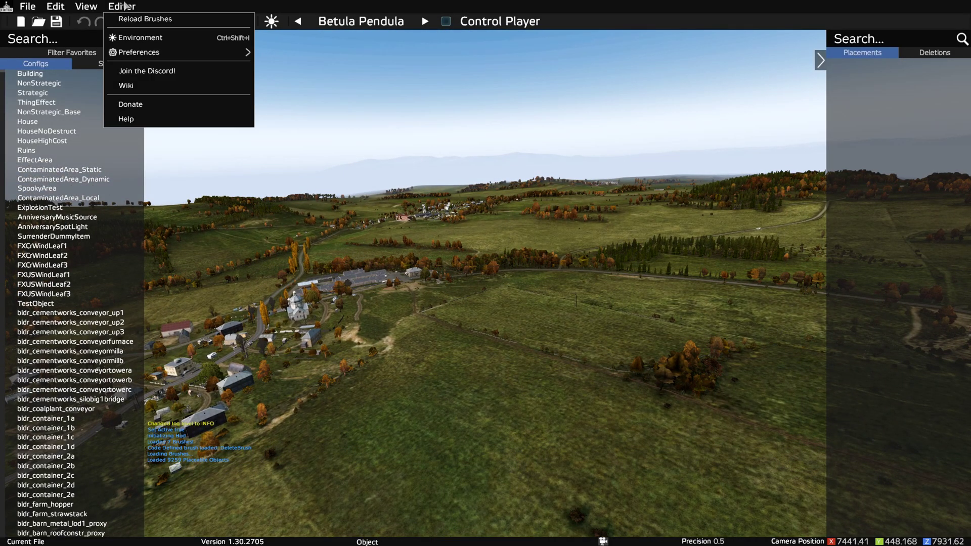
mouse_move(218, 52)
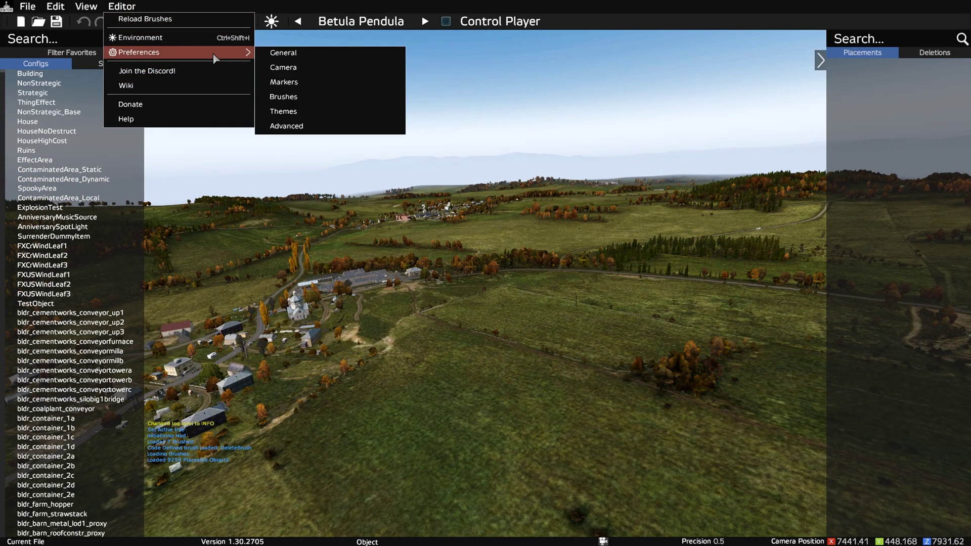
left_click(288, 52)
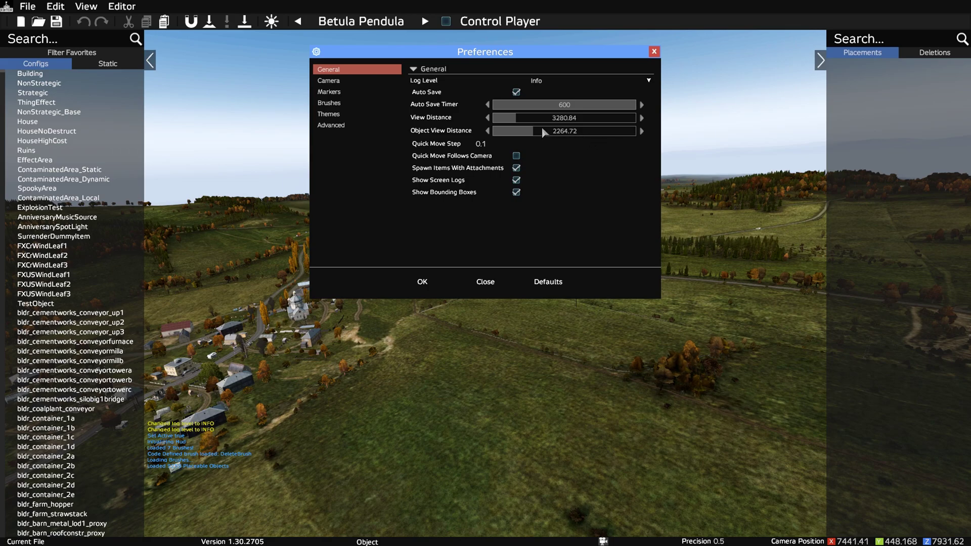
Set the view distance to about 4040 and the object view distance to about 1537
mouse_move(526, 132)
left_mouse_down()
mouse_move(501, 135)
mouse_move(512, 135)
mouse_move(509, 120)
mouse_move(495, 116)
mouse_move(522, 120)
left_mouse_up()
left_click(521, 129)
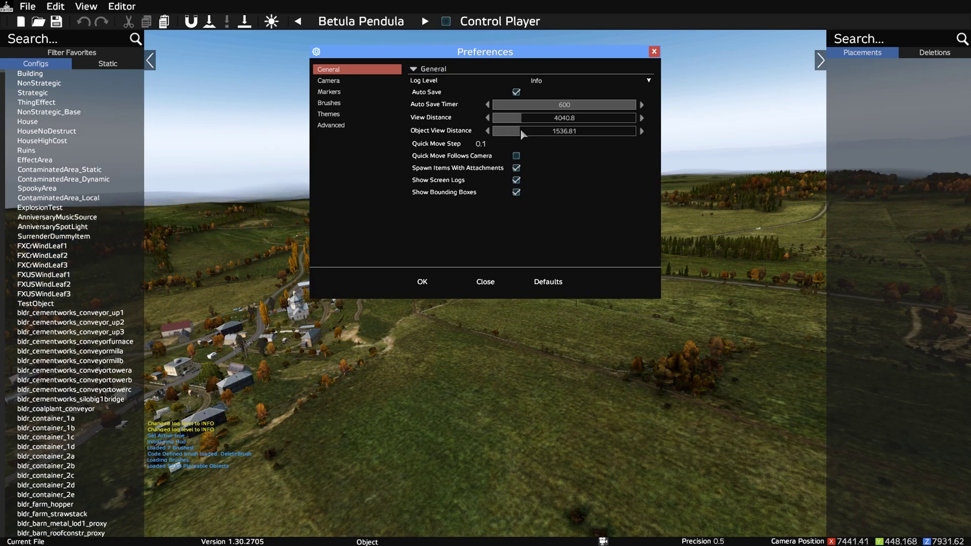
left_click(520, 129)
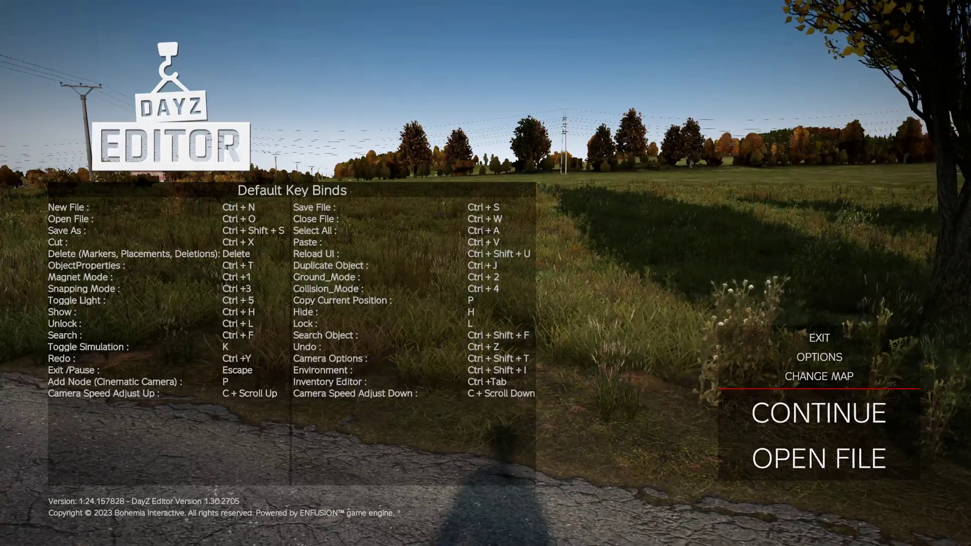
Switch to Task Manager, filter the process details by "da", and set the priority of DayZ_x64.exe to High
key("ctrl+shift+Escape")
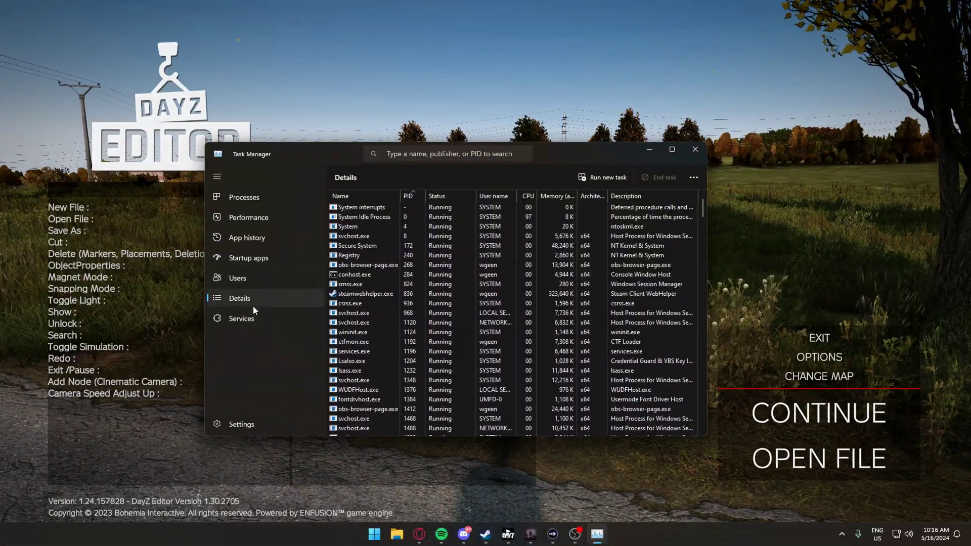
left_click(463, 157)
type("da")
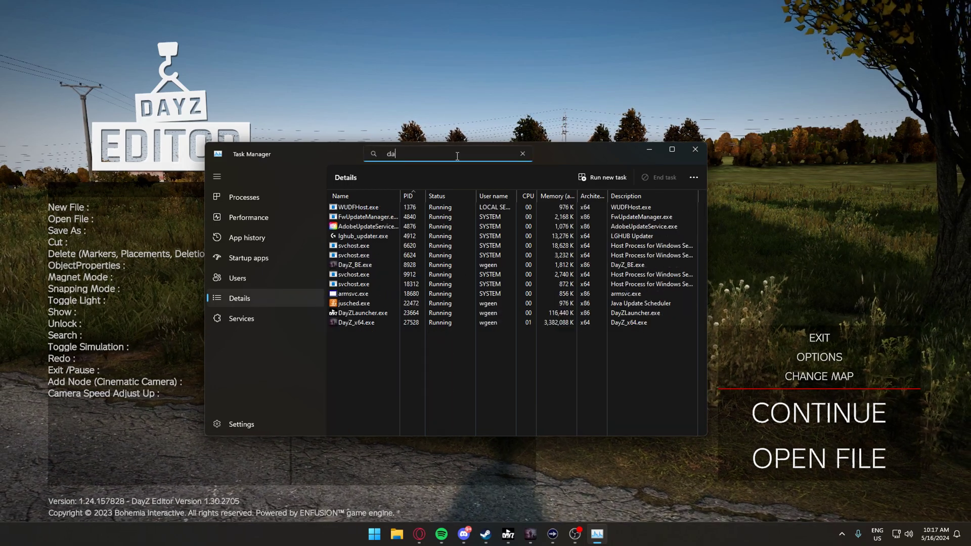
left_click_drag(350, 156, 270, 190)
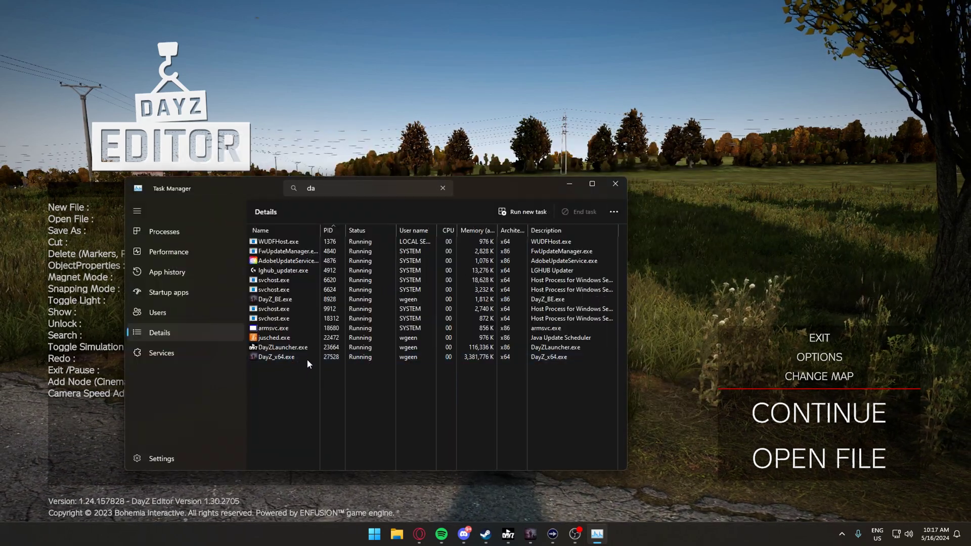
right_click(310, 357)
mouse_move(407, 418)
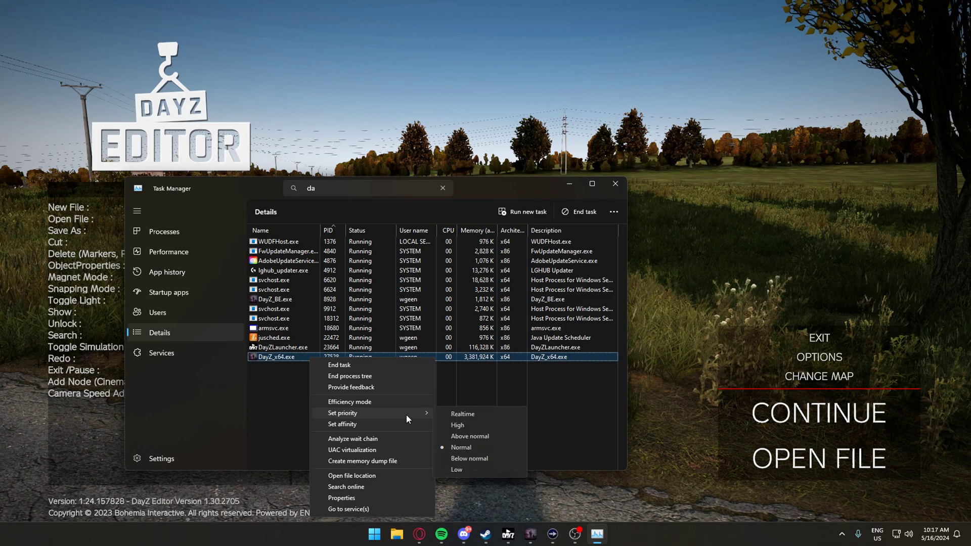
left_click(468, 427)
left_click(340, 353)
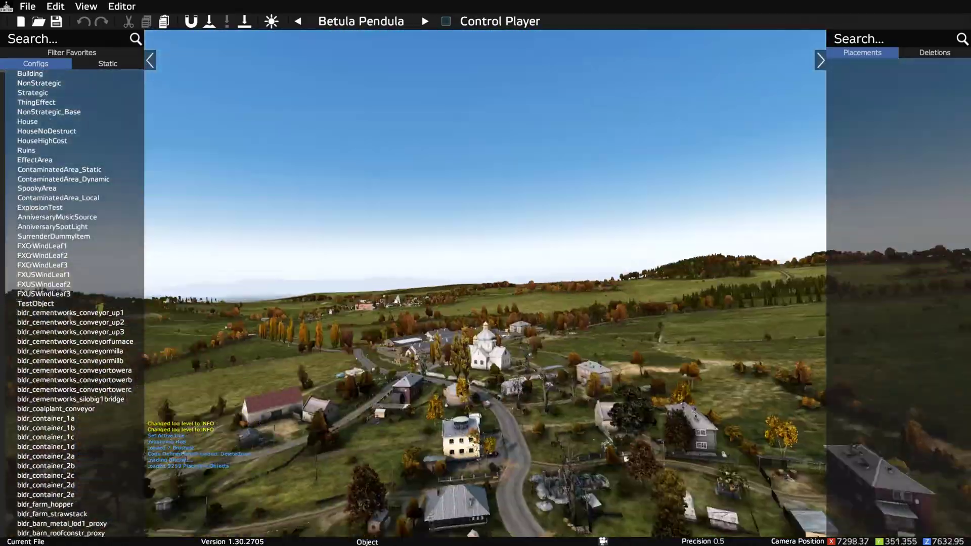
Find SurvivorM_Mirek by searching the object configs for "mir" and place it on the road outside the village
key("w")
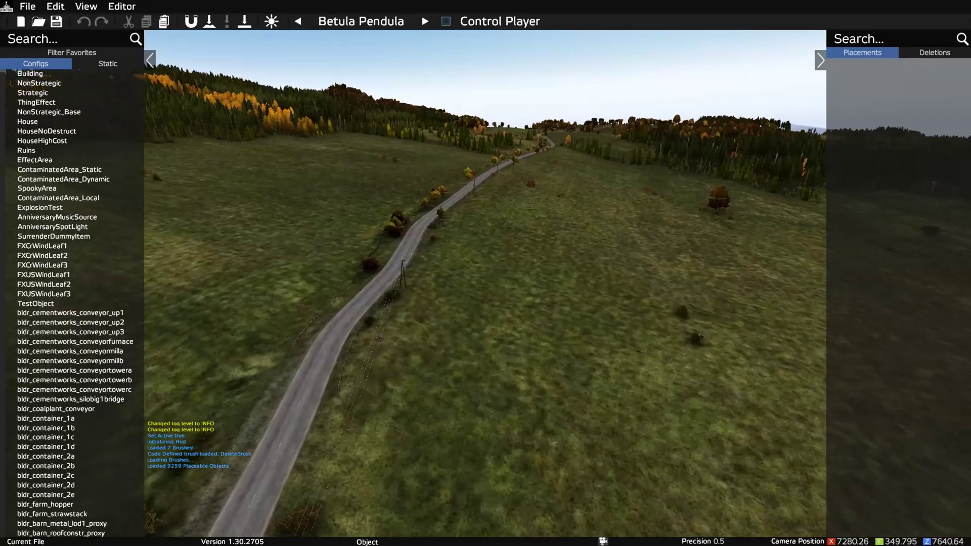
key("w")
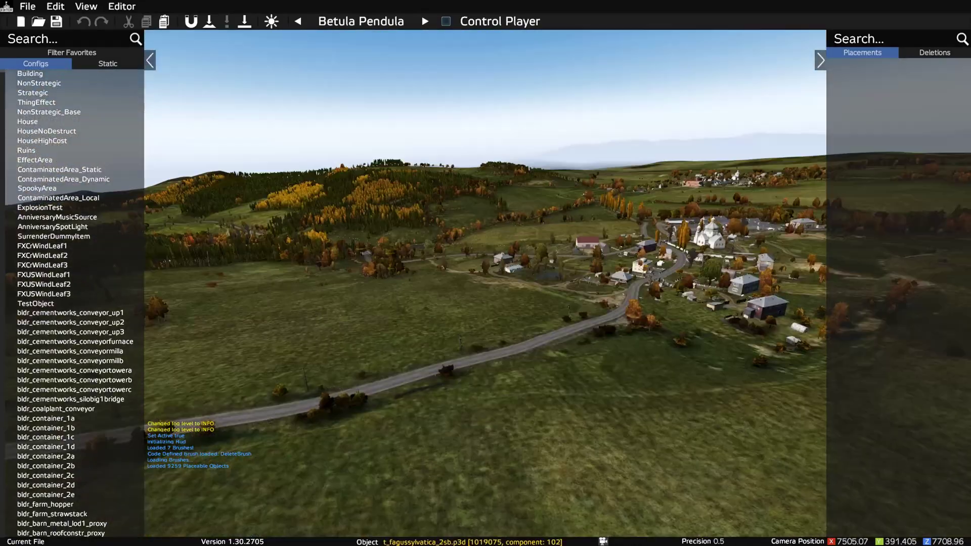
key("w")
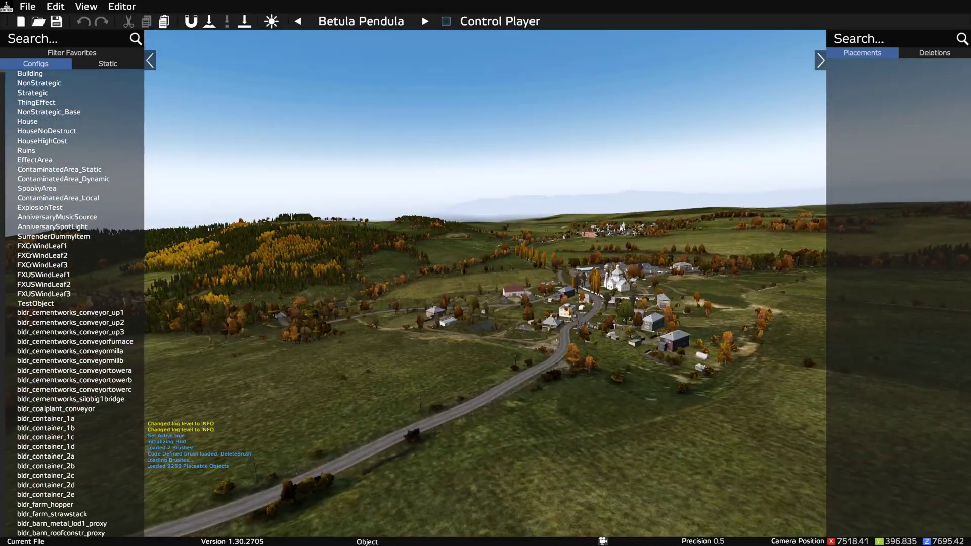
key("w")
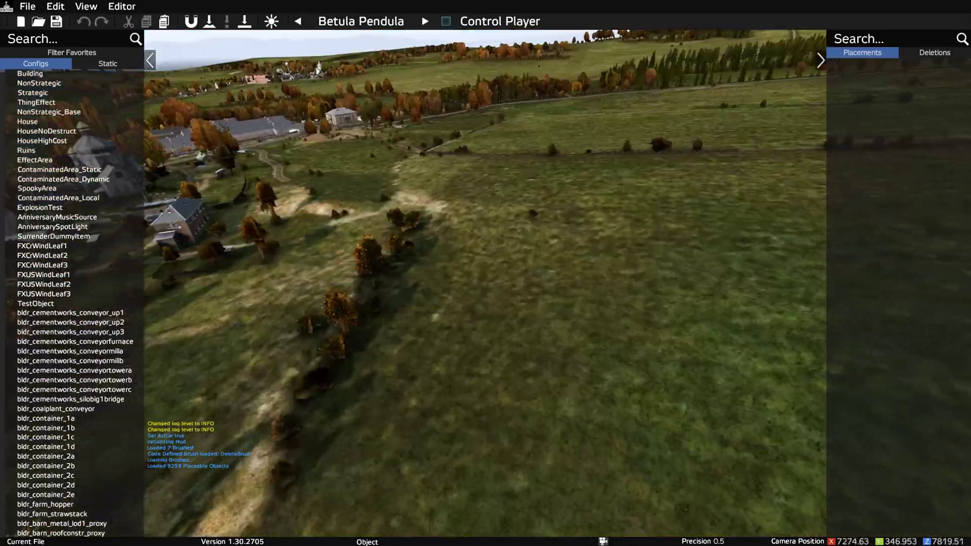
key("q")
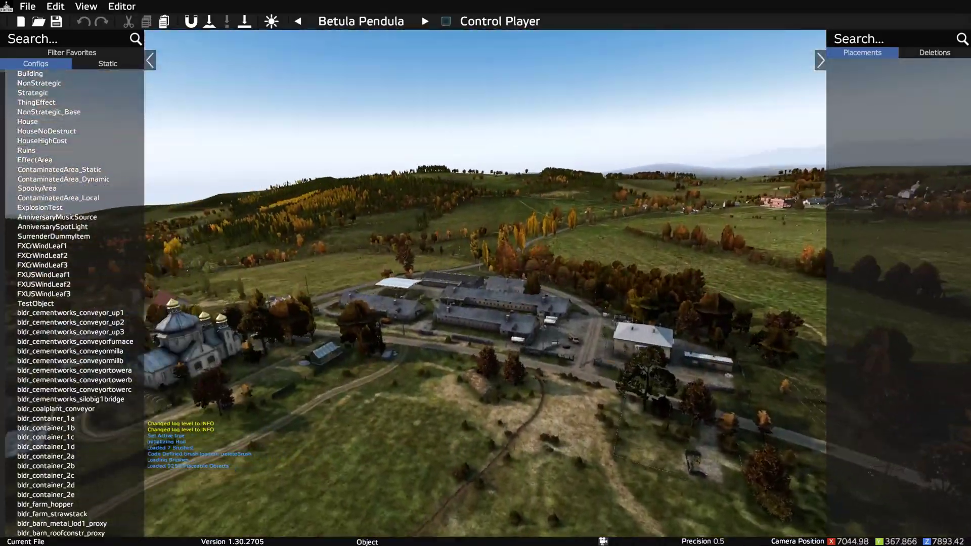
key("w")
key("w")
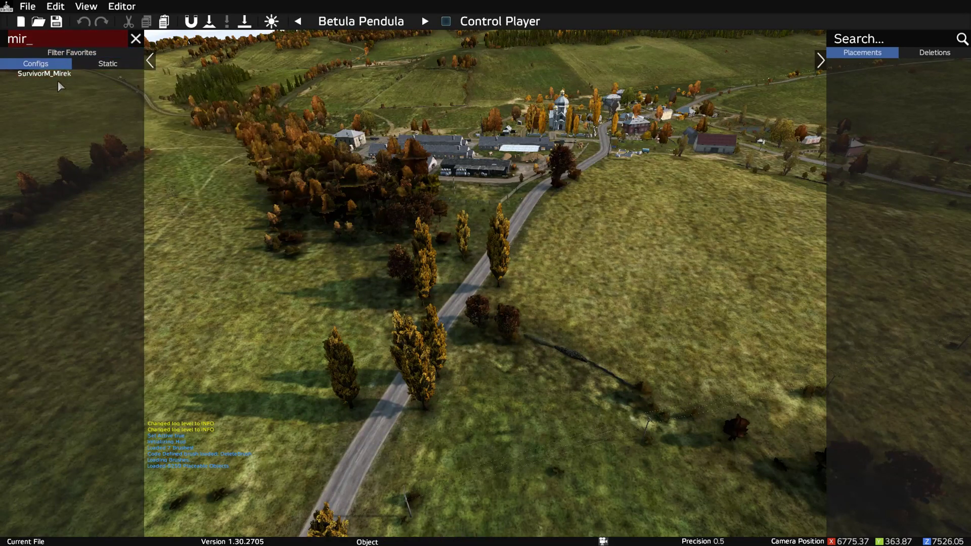
type("r")
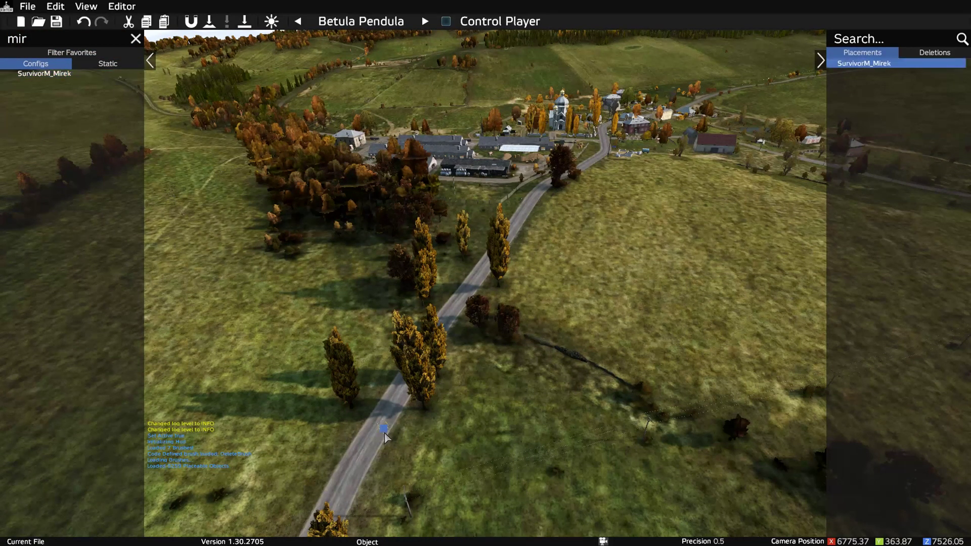
Take control of the SurvivorM_Mirek character placed on the road
type("w")
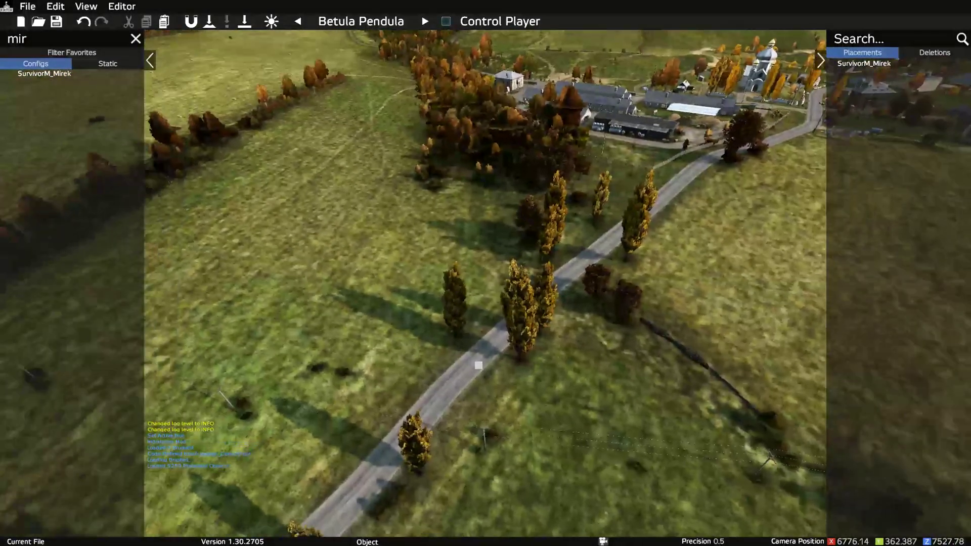
type("w")
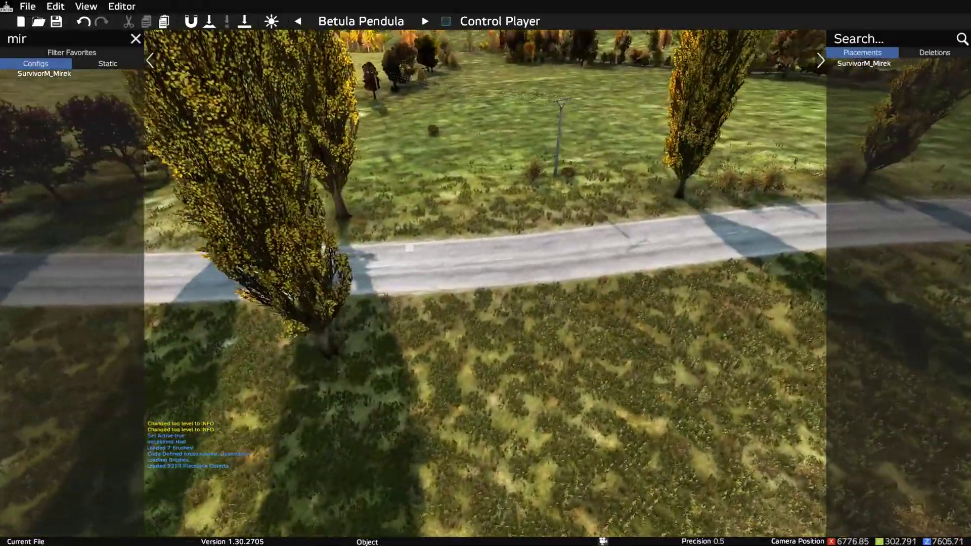
key("space")
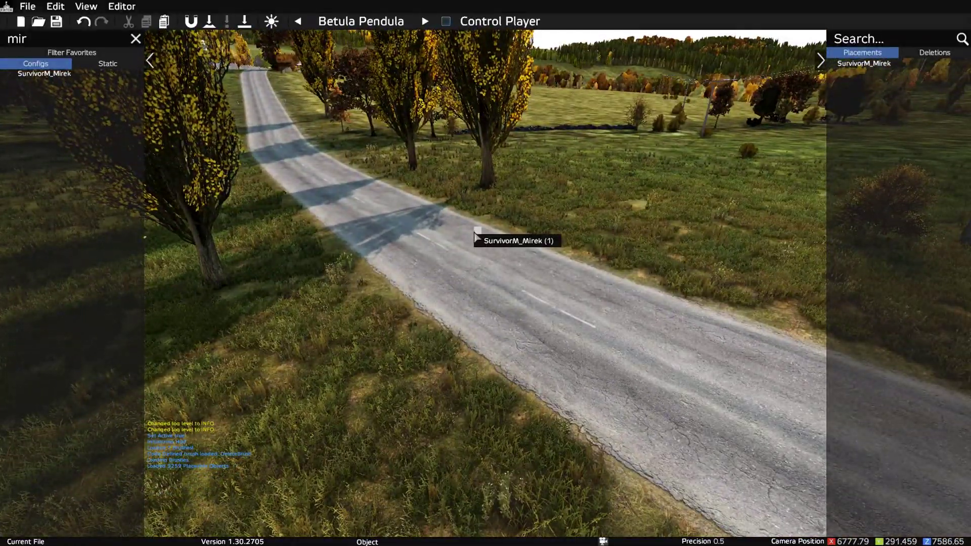
right_click(478, 233)
left_click(529, 316)
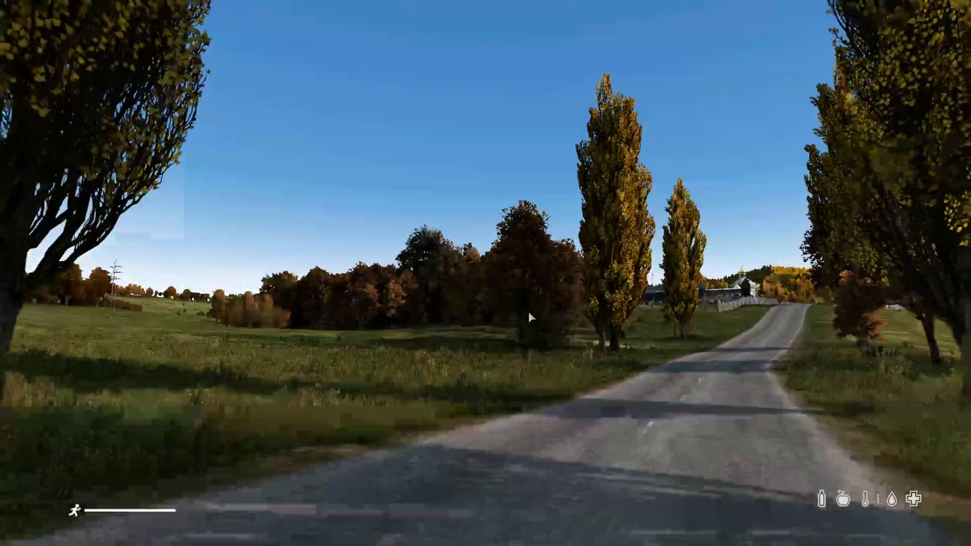
Walk the survivor around on the road and return to the editor view
key("w")
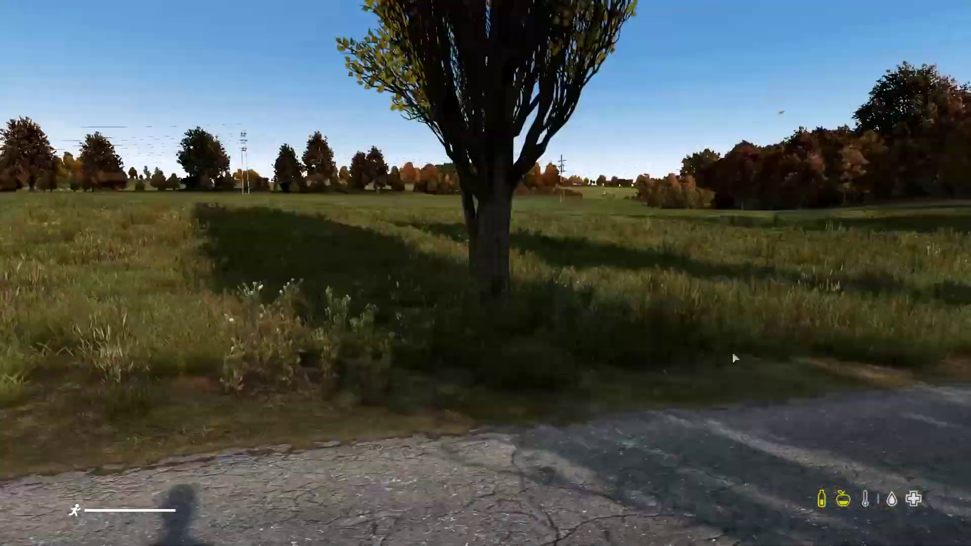
right_click(758, 353)
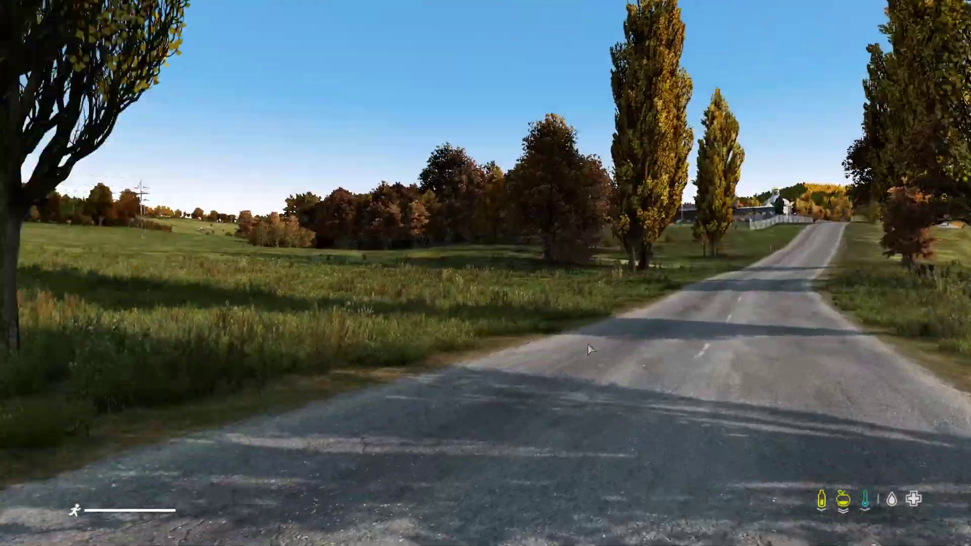
key("w")
key("w")
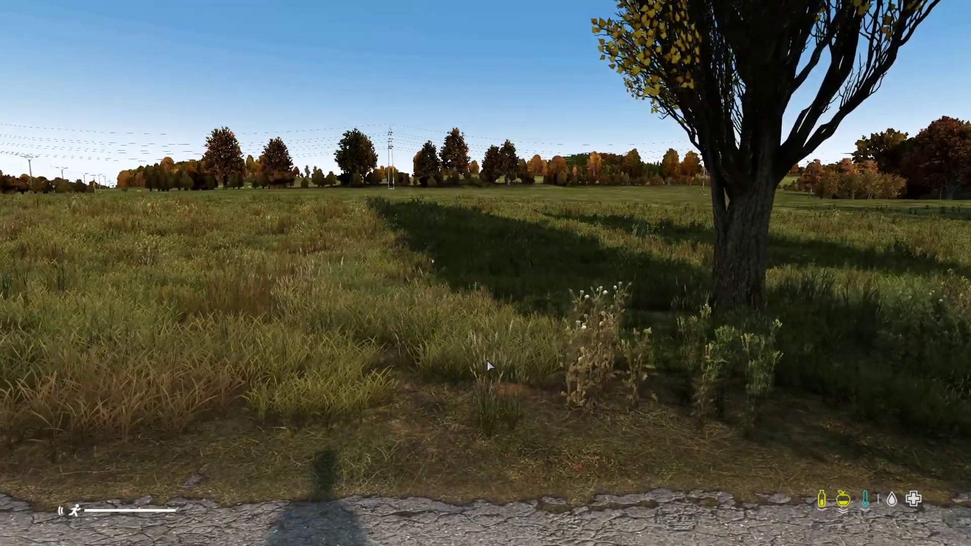
key("y")
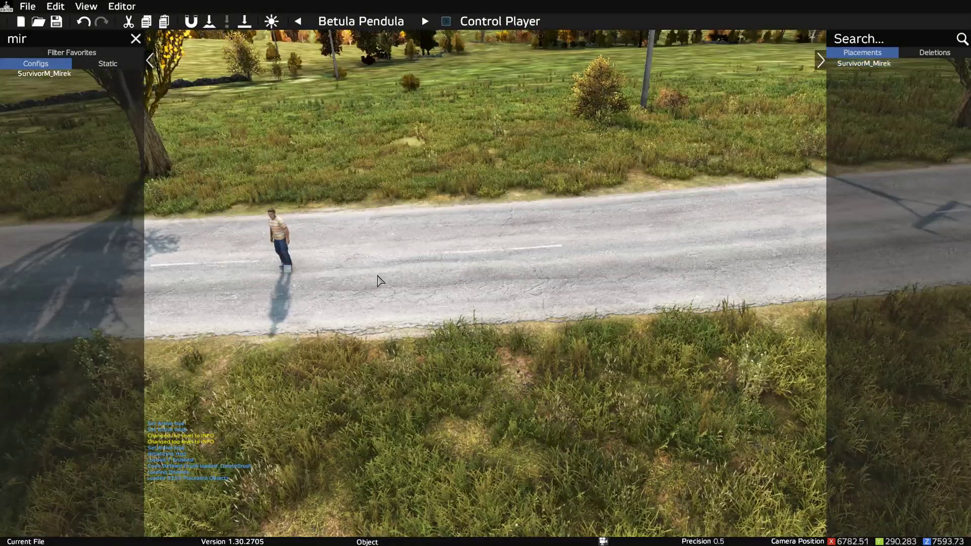
Select the survivor on the road and open its inventory for editing
left_click(280, 248)
right_click(286, 268)
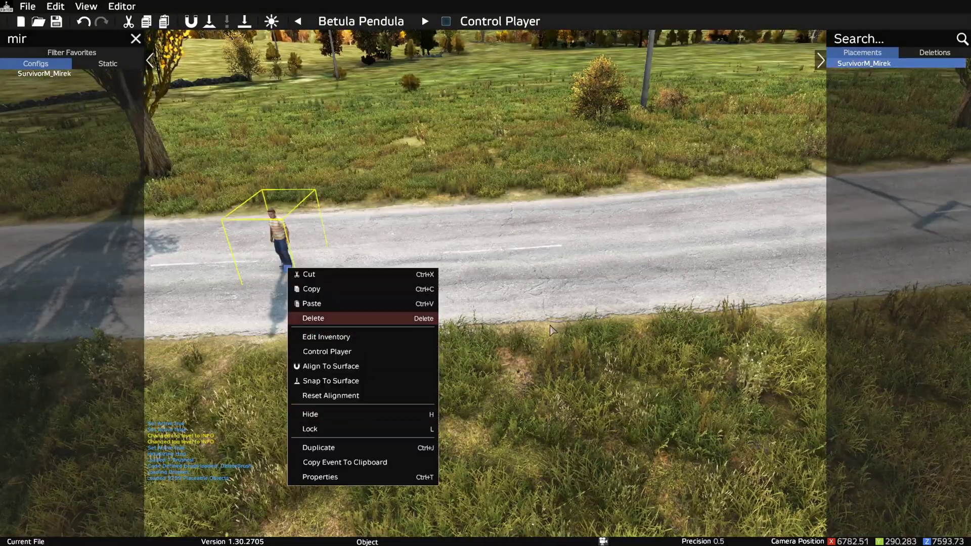
right_click(288, 266)
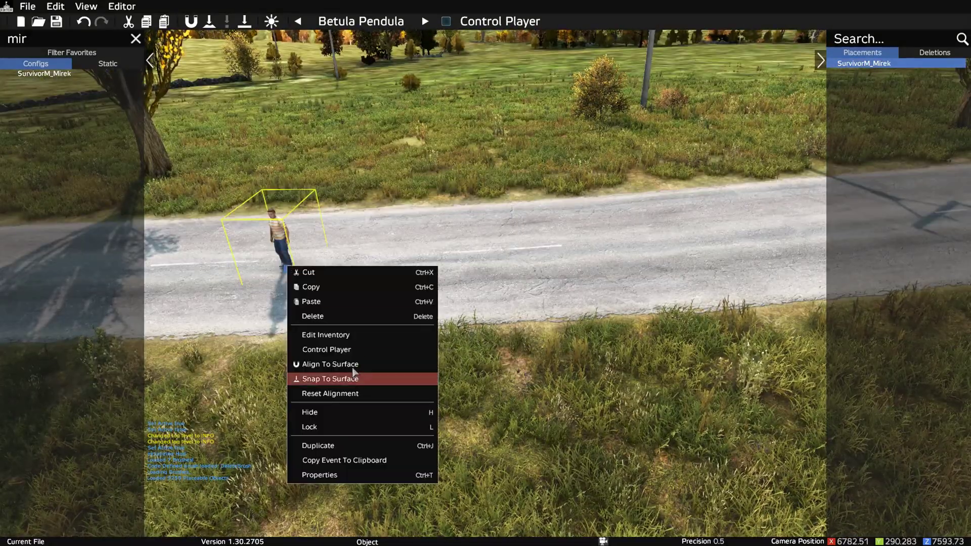
left_click(330, 335)
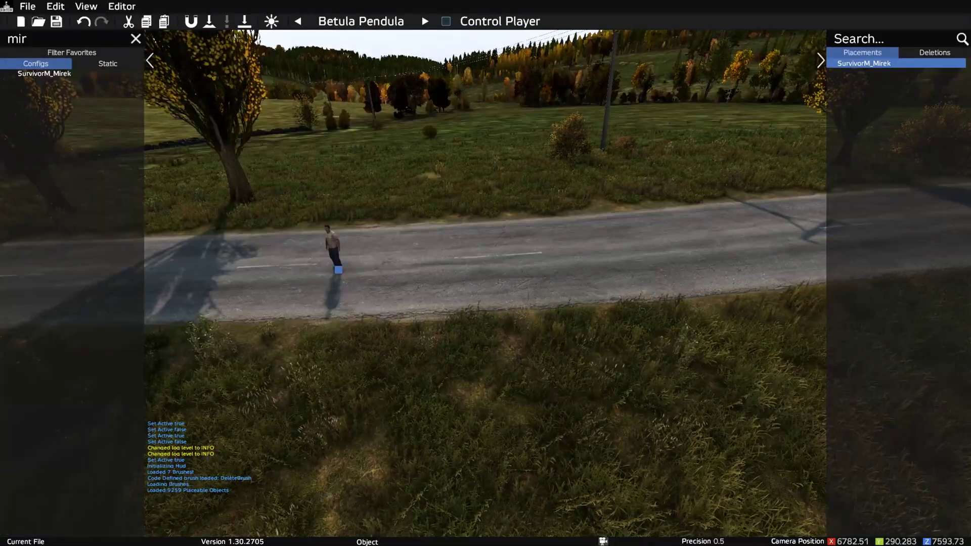
Replace the object search with "swea" and place a Sweater_Blue on the road in front of the survivor
key("a")
key("d")
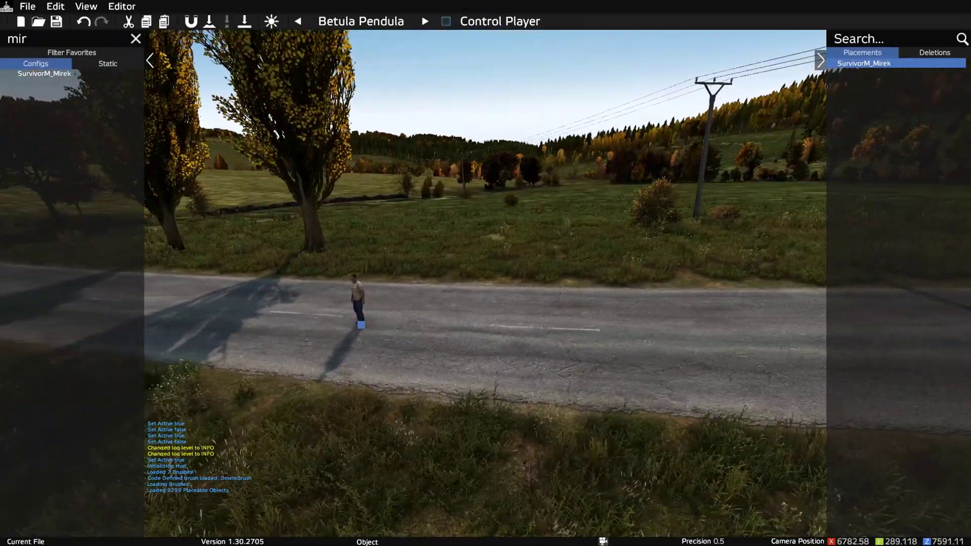
key("s")
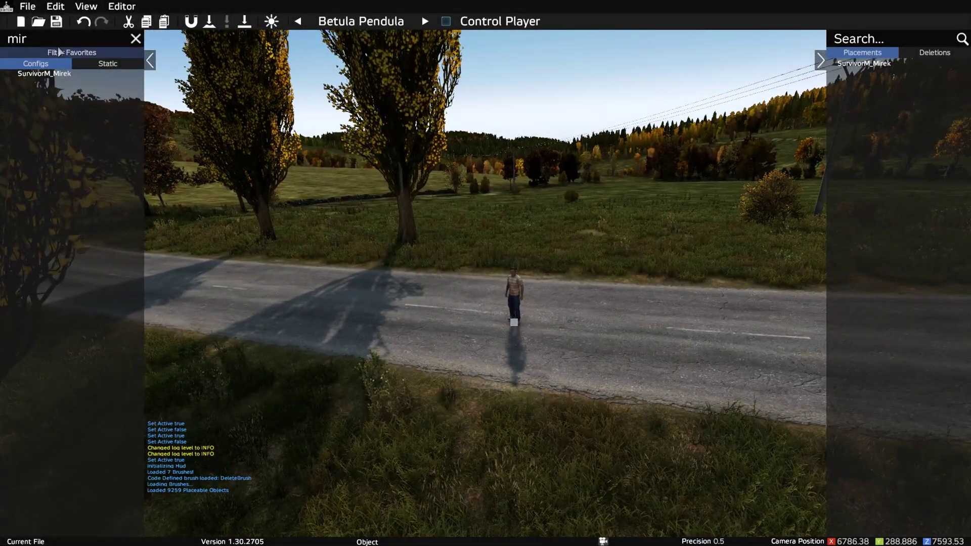
left_click(50, 42)
key("BackSpace")
key("BackSpace")
key("BackSpace")
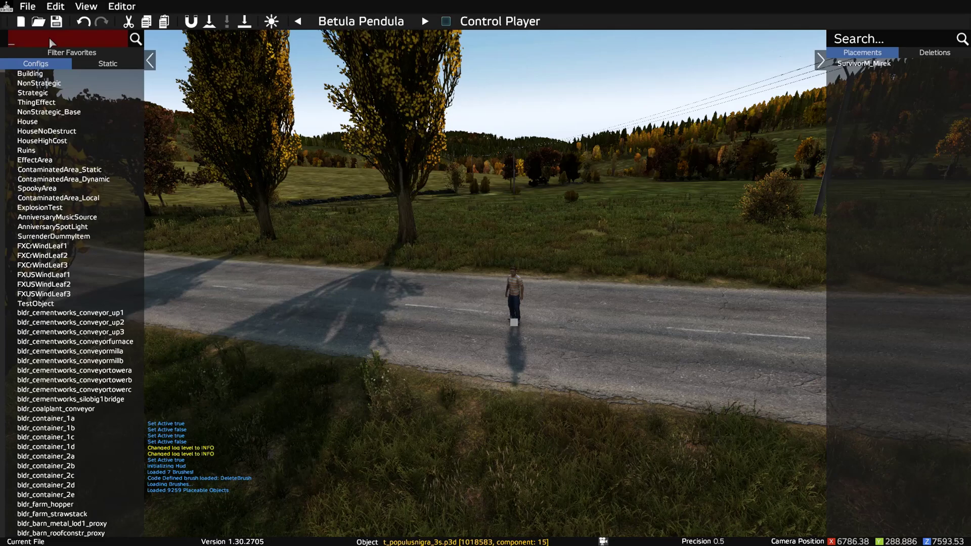
type("swea")
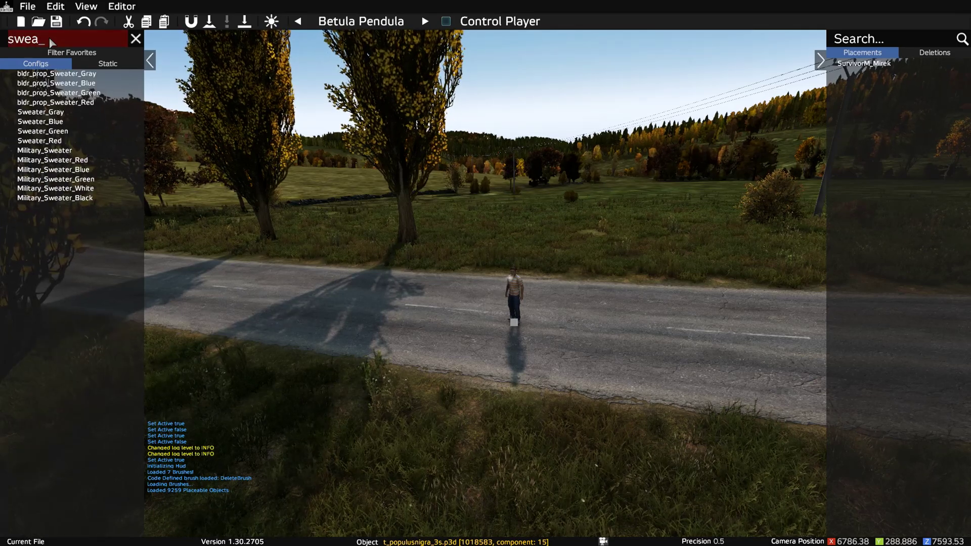
left_click(40, 121)
left_click(516, 344)
Replace the object search with "hunti" to look for hunting clothing
left_click(102, 41)
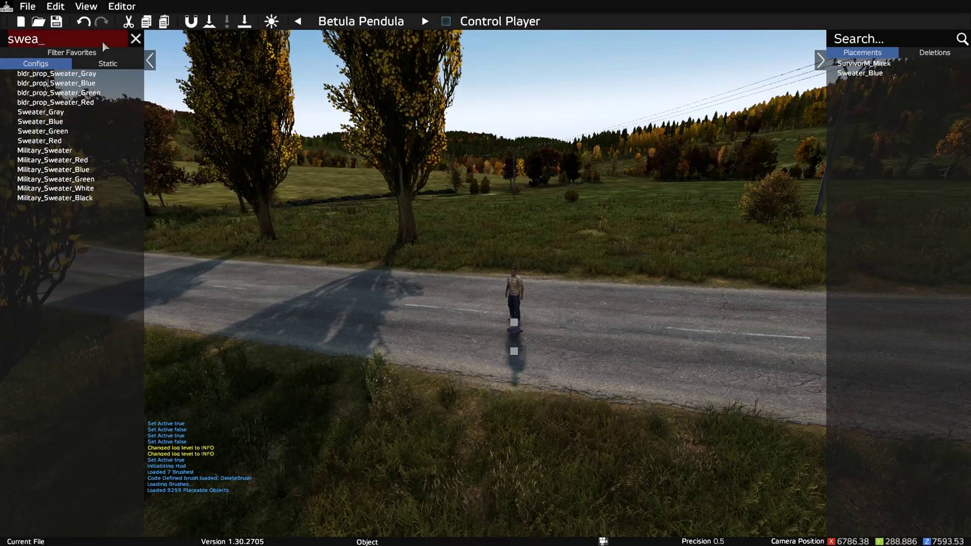
key("BackSpace")
key("BackSpace")
key("BackSpace")
key("BackSpace")
type("hunti")
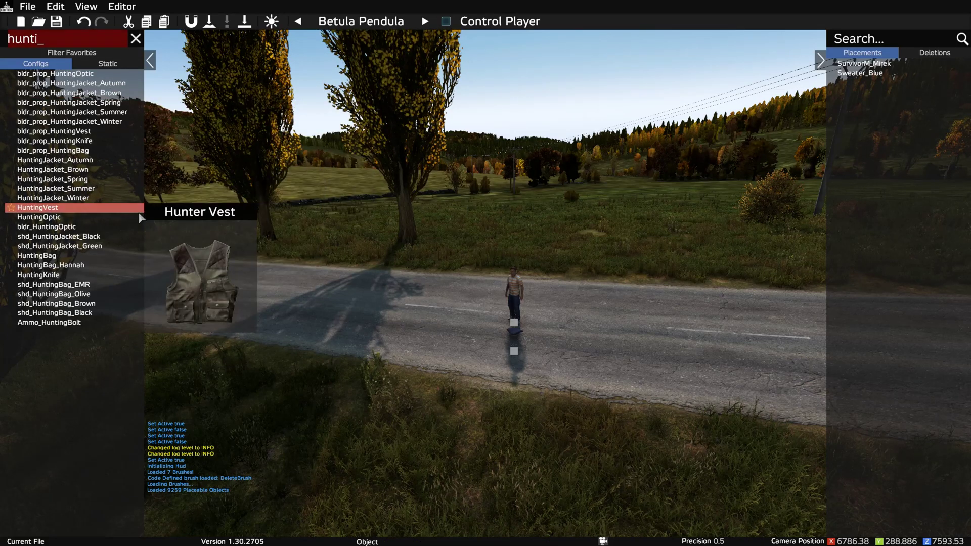
Replace the object search with "cargo" and place CargoPants_Black on the road near the sweater
key("BackSpace")
key("BackSpace")
key("BackSpace")
key("BackSpace")
key("BackSpace")
type("car")
key("BackSpace")
key("BackSpace")
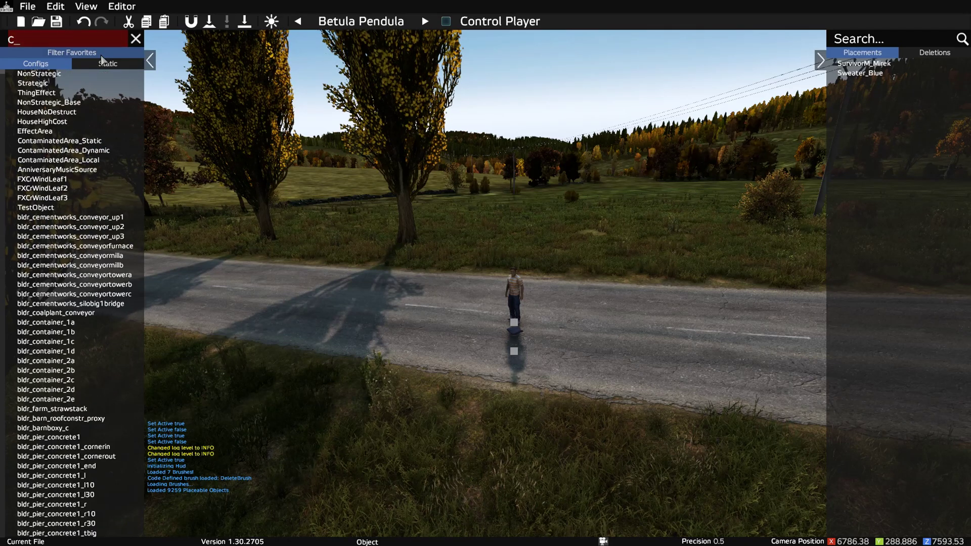
type("argo")
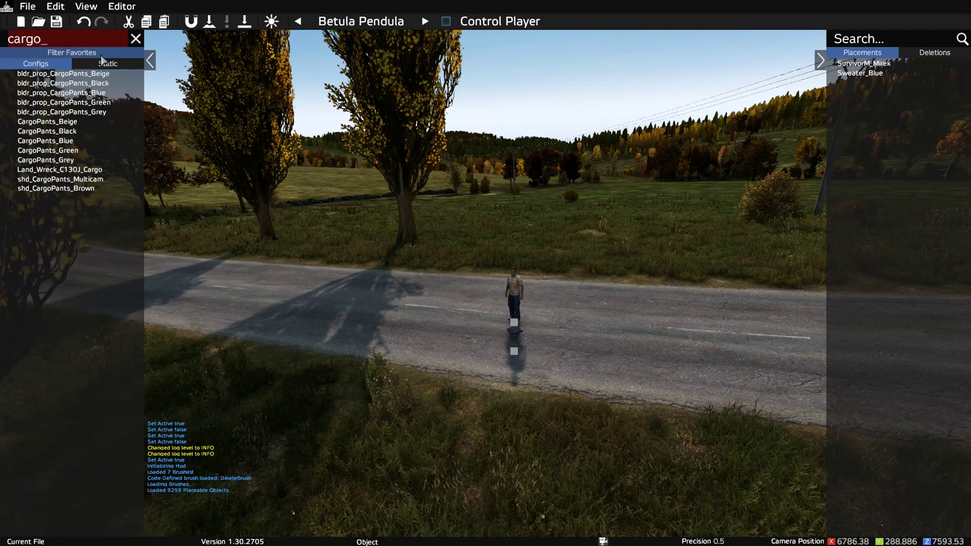
mouse_move(82, 126)
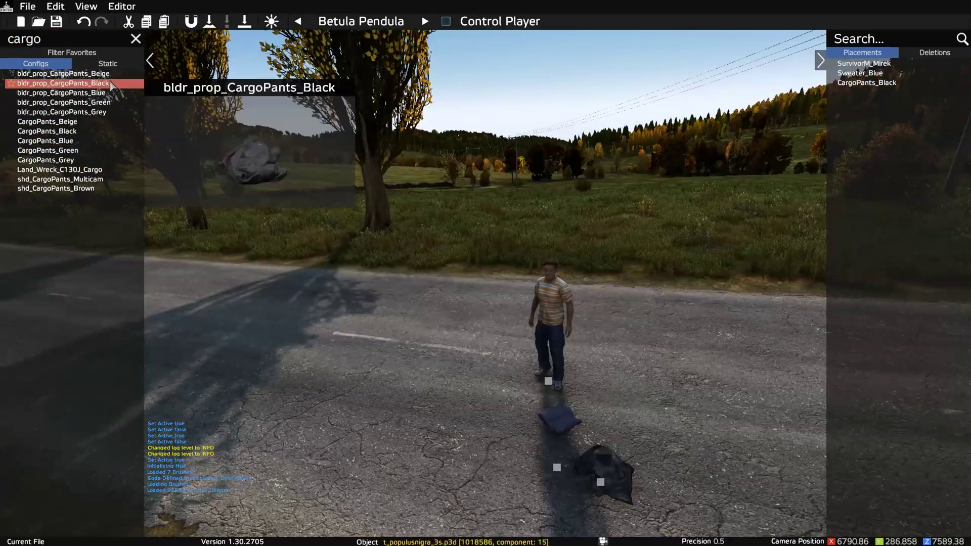
key("s")
left_click(107, 96)
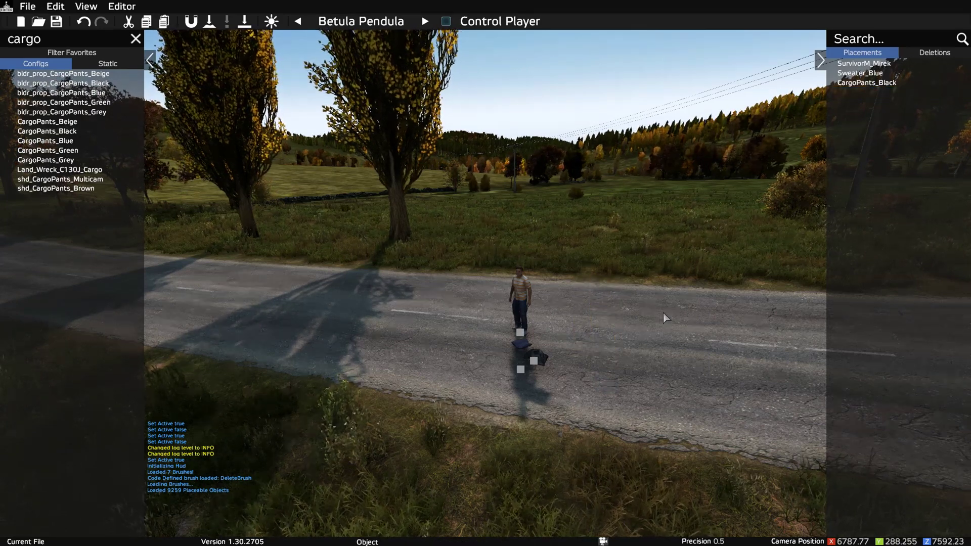
Take control of the survivor on the road and position him facing the sweater and cargo pants on the ground
right_click(521, 298)
left_click(561, 197)
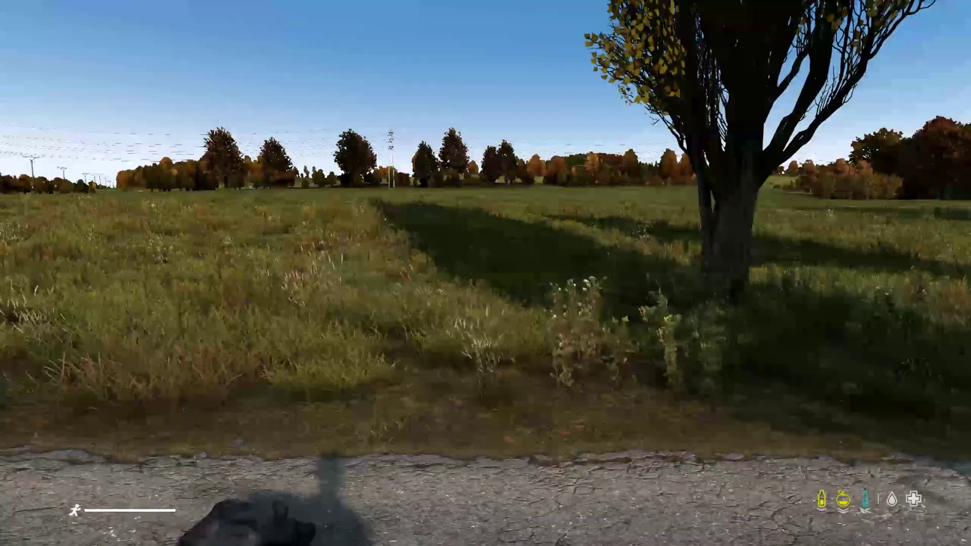
key("Tab")
key("Tab")
key("w")
key("d")
key("a")
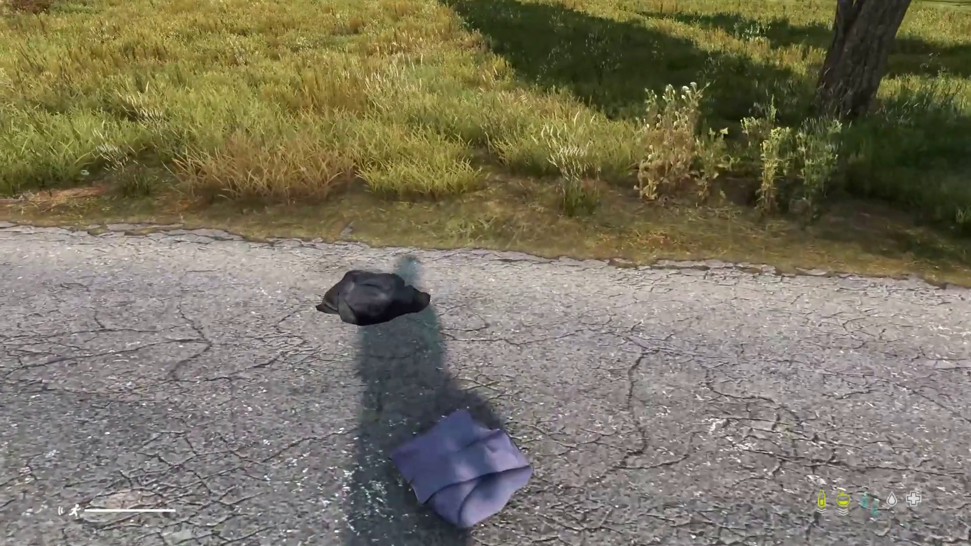
Swap the survivor's T-shirt for the blue sweater and his blue cargo pants for the black pair, keeping the T-shirt in his inventory
key("Tab")
left_click_drag(672, 124, 415, 125)
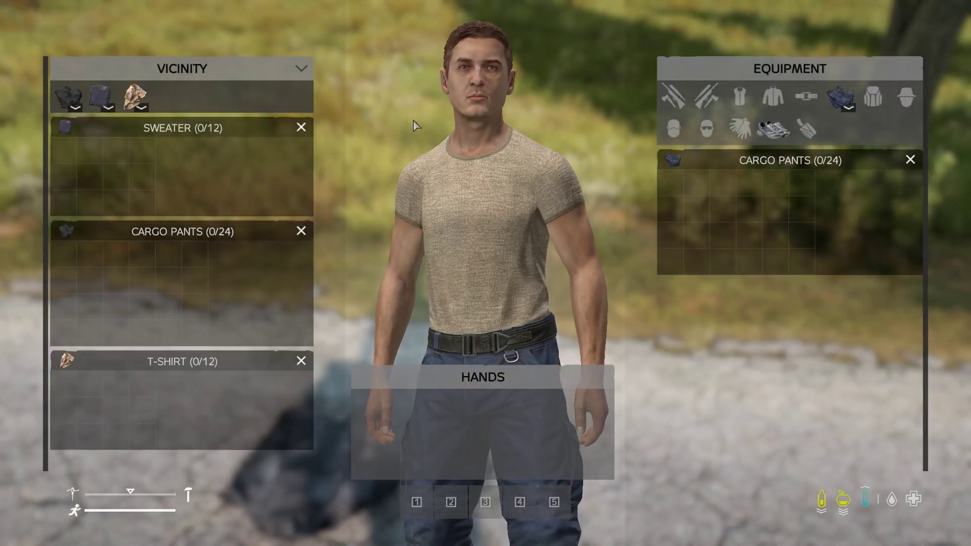
left_click_drag(100, 99, 349, 204)
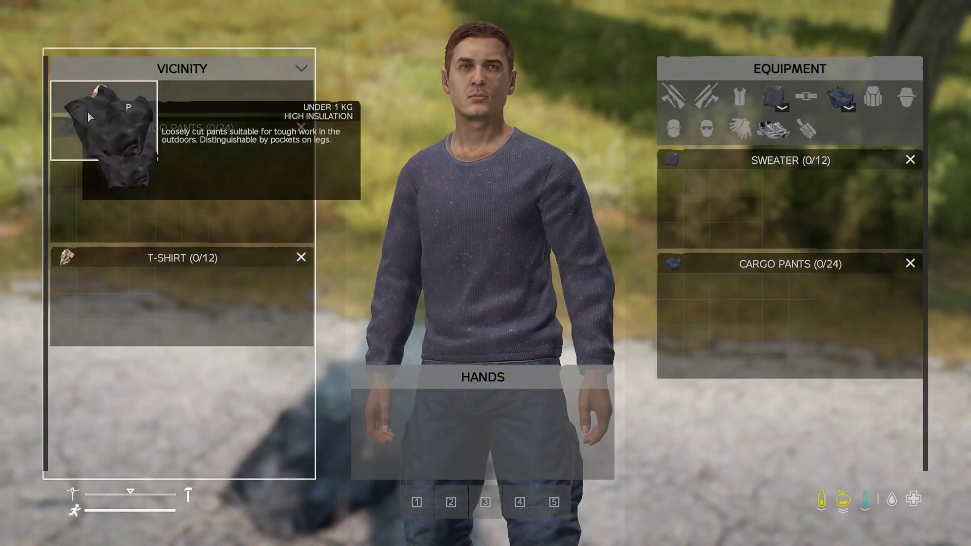
left_click_drag(89, 117, 561, 475)
left_click_drag(488, 273, 509, 261)
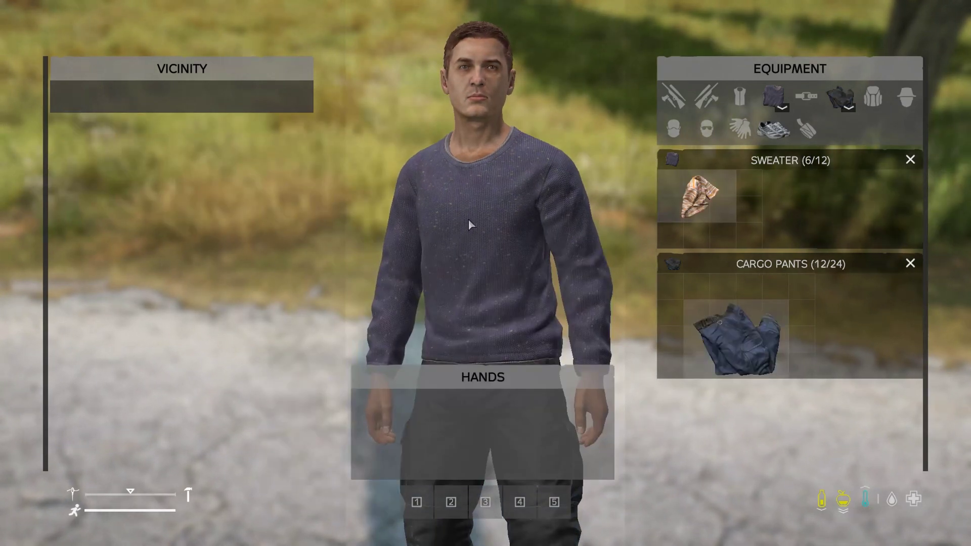
scroll(471, 222, "down", 4)
left_click_drag(496, 222, 555, 201)
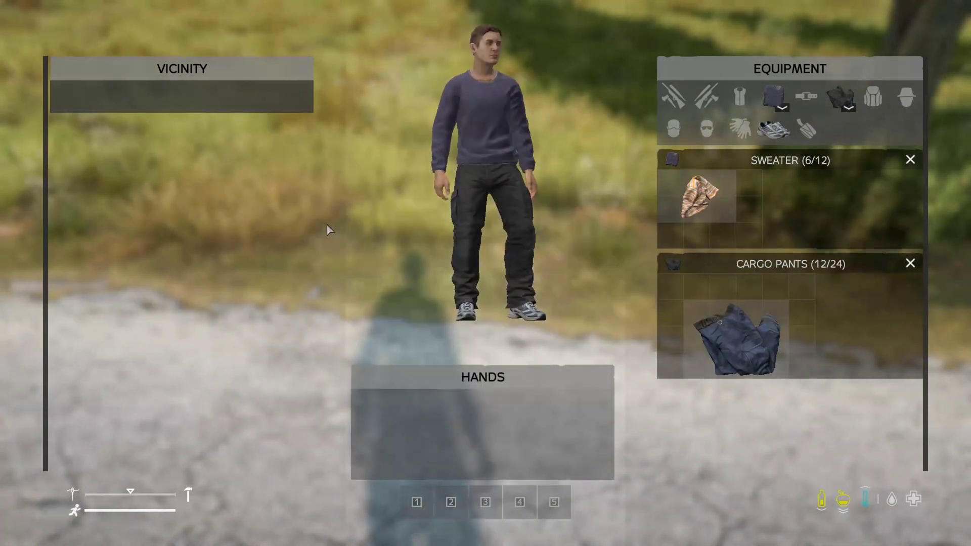